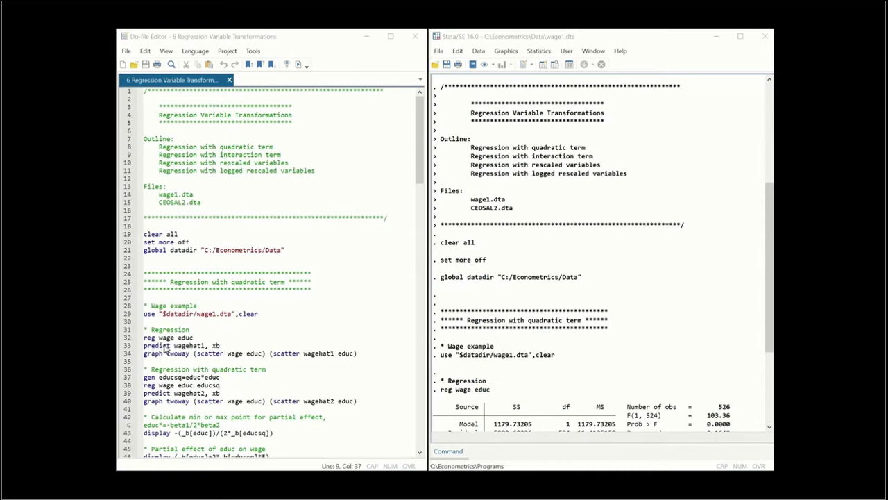
# Run line 34 to plot wage and the wagehat1 predictions against educ, and minimize the graph after viewing it.
pyautogui.moveTo(770, 213); pyautogui.dragTo(763, 313)
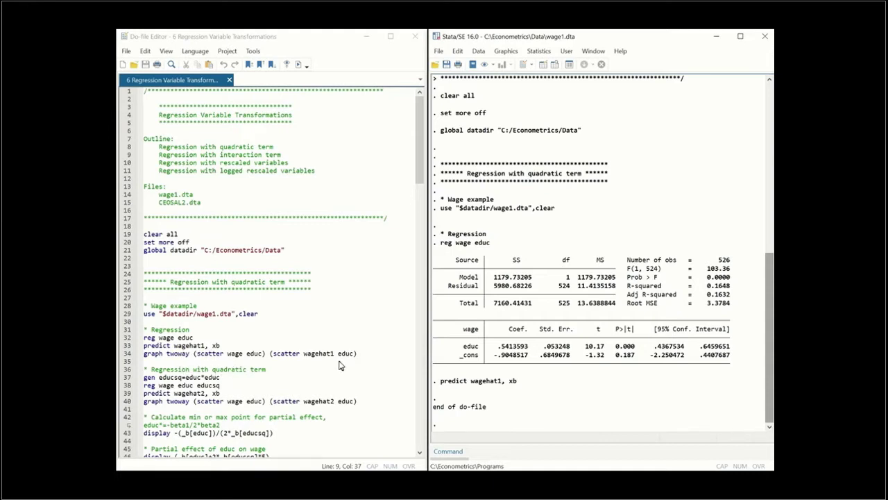
pyautogui.moveTo(356, 358); pyautogui.dragTo(134, 355)
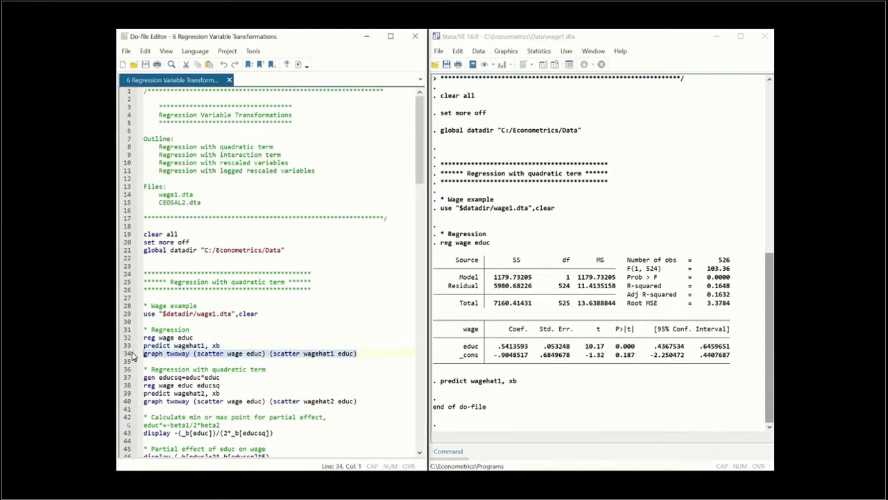
pyautogui.click(299, 65)
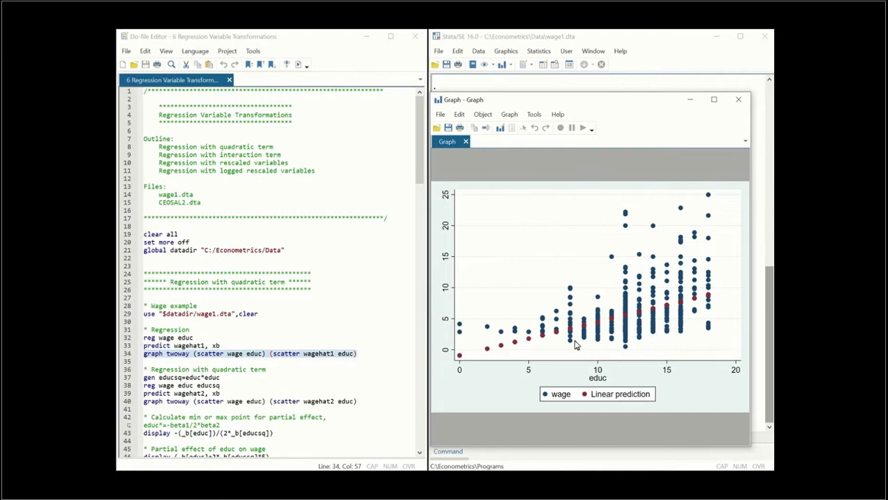
pyautogui.click(689, 99)
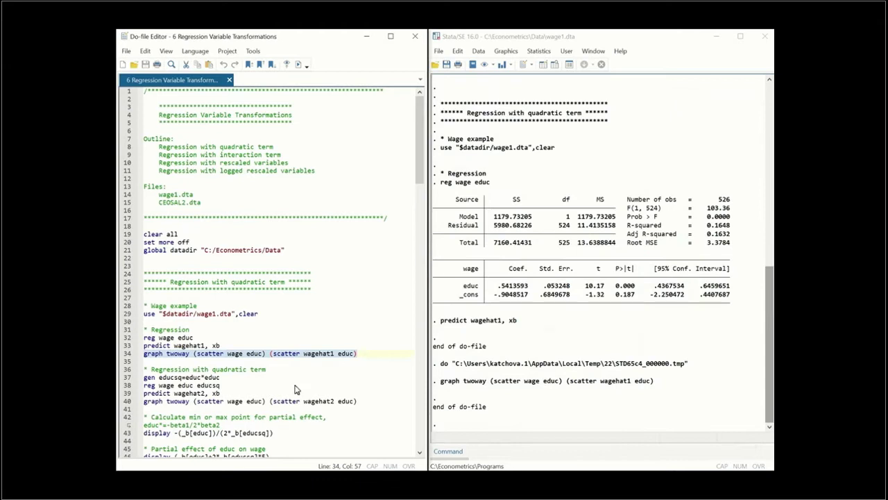
# Run lines 37–39 to generate educsq, regress wage on educ and educsq, and predict wagehat2.
pyautogui.click(162, 386)
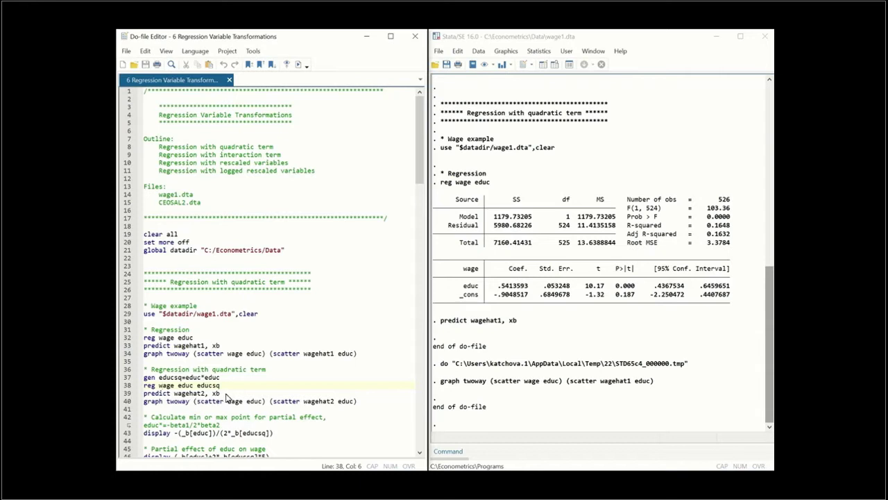
pyautogui.moveTo(221, 393); pyautogui.dragTo(140, 383)
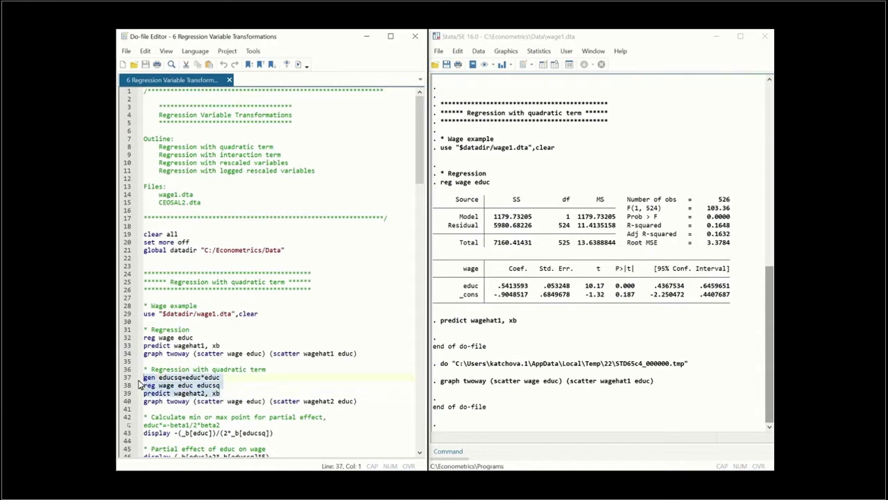
pyautogui.click(296, 65)
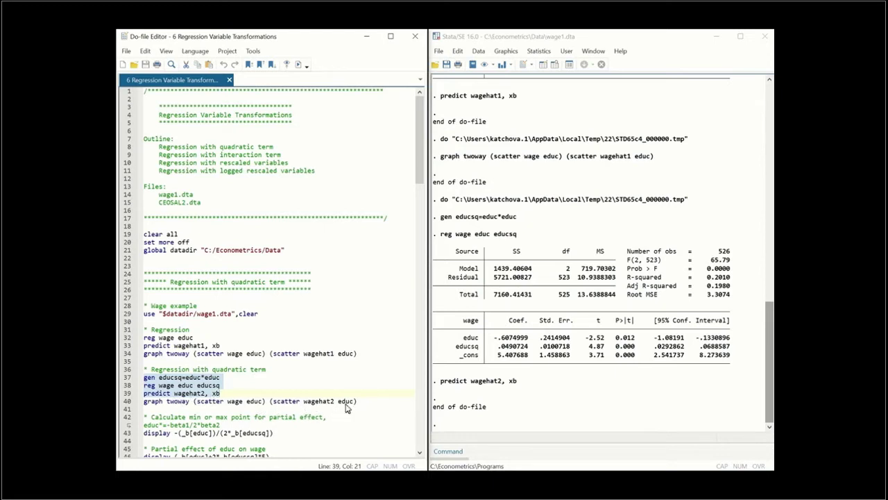
# Run line 40 to plot wage and the wagehat2 predictions against educ, and minimize the graph after viewing it.
pyautogui.moveTo(358, 402); pyautogui.dragTo(132, 406)
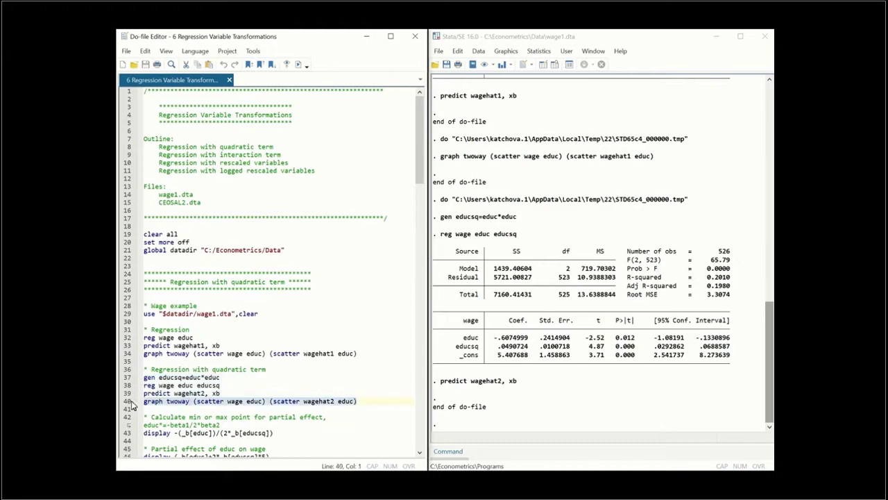
pyautogui.click(297, 64)
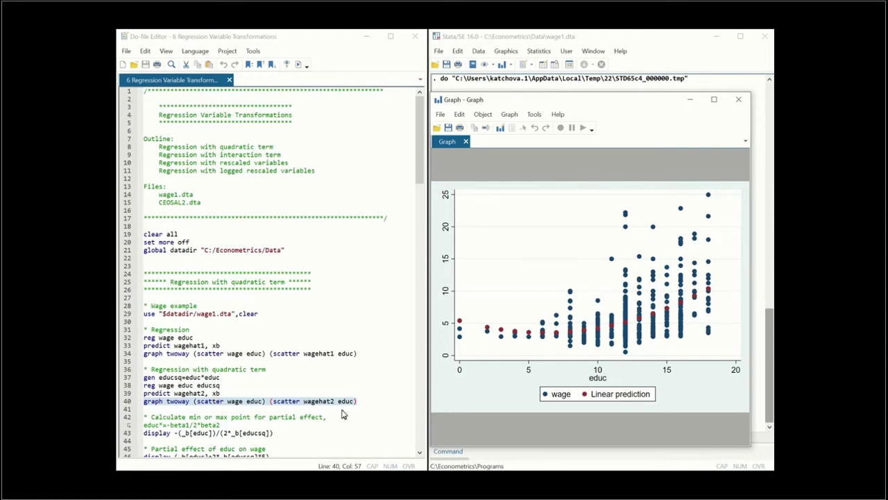
pyautogui.click(685, 104)
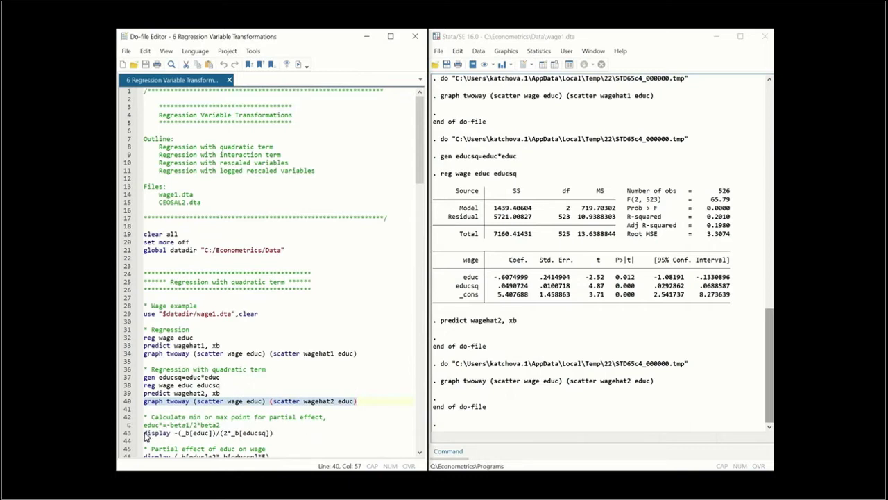
# Run line 43 to calculate the education level at the minimum or maximum point of the quadratic wage regression.
pyautogui.moveTo(145, 433); pyautogui.dragTo(275, 433)
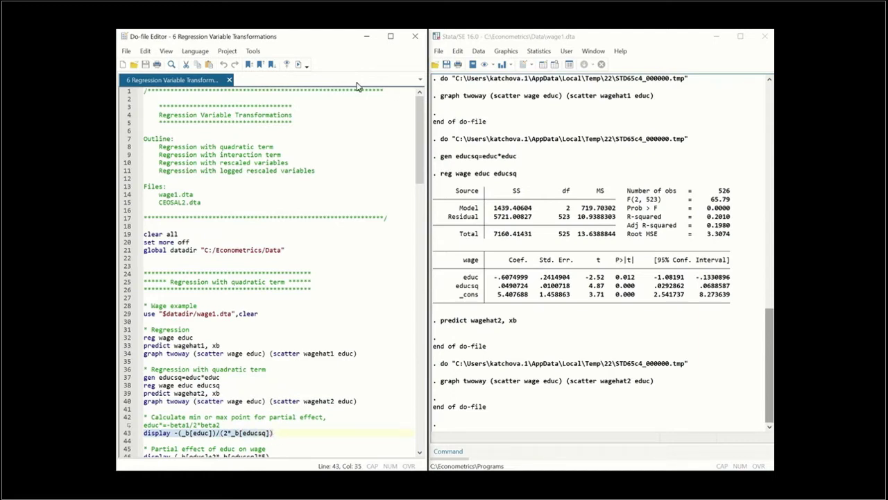
pyautogui.moveTo(419, 156); pyautogui.dragTo(406, 222)
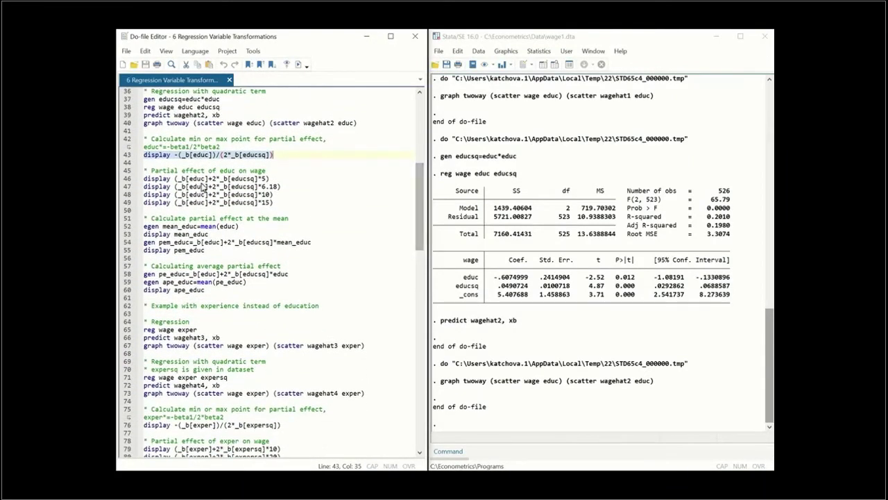
pyautogui.click(298, 65)
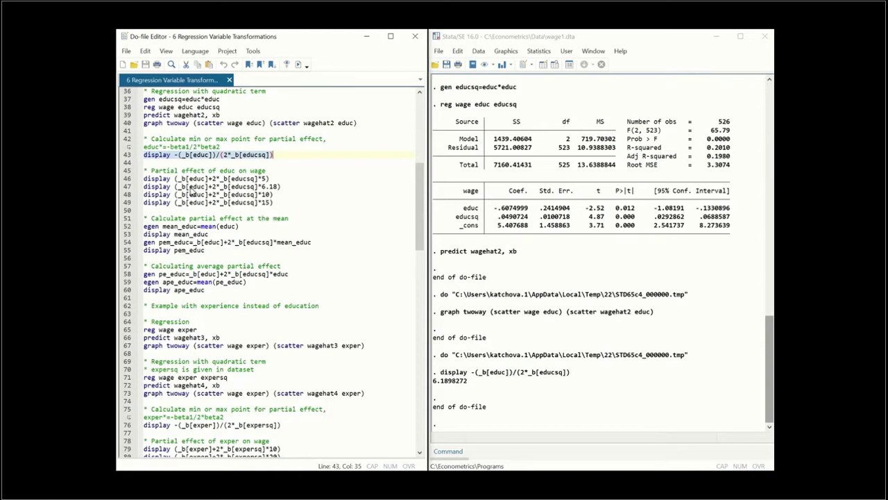
# Run lines 45–60 to calculate the partial effects of educ on wage at 5, 6.18, 10 and 15, at the mean and on average.
pyautogui.moveTo(146, 170); pyautogui.dragTo(282, 204)
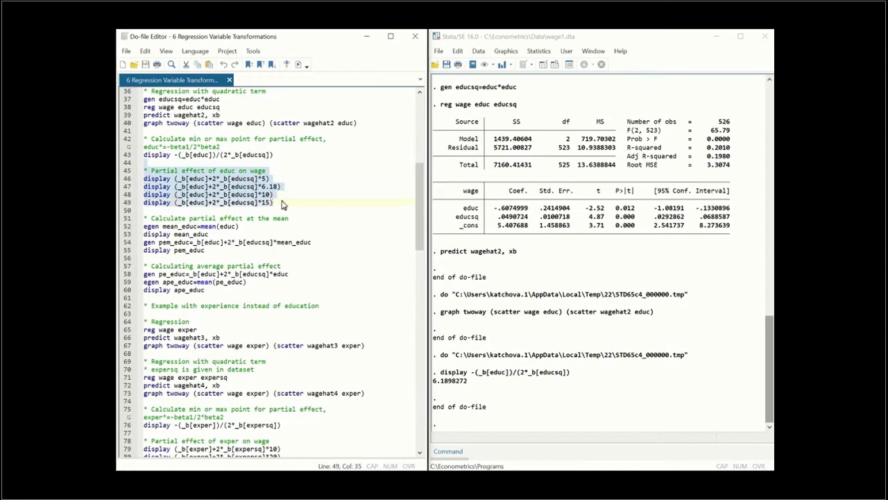
pyautogui.click(298, 64)
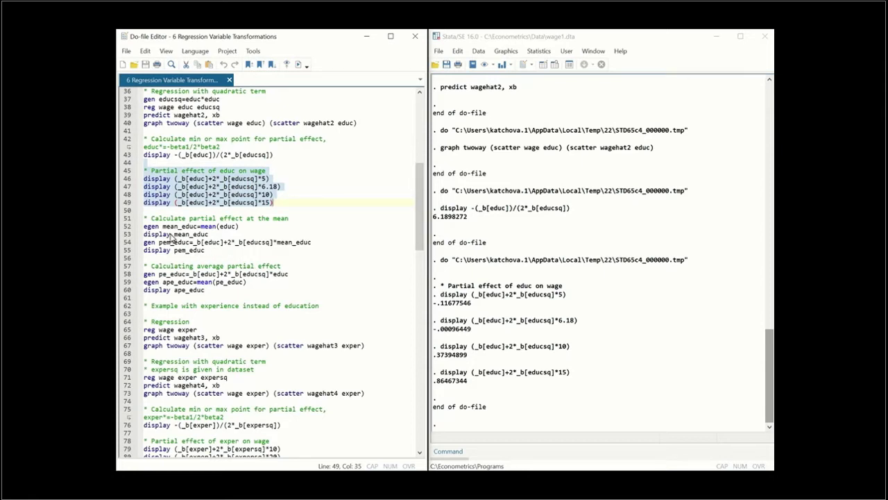
pyautogui.moveTo(147, 219); pyautogui.dragTo(254, 300)
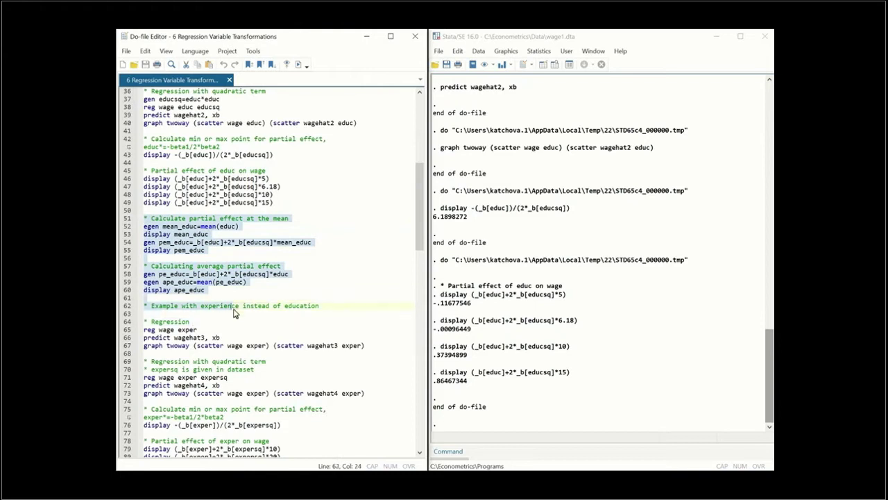
pyautogui.click(298, 64)
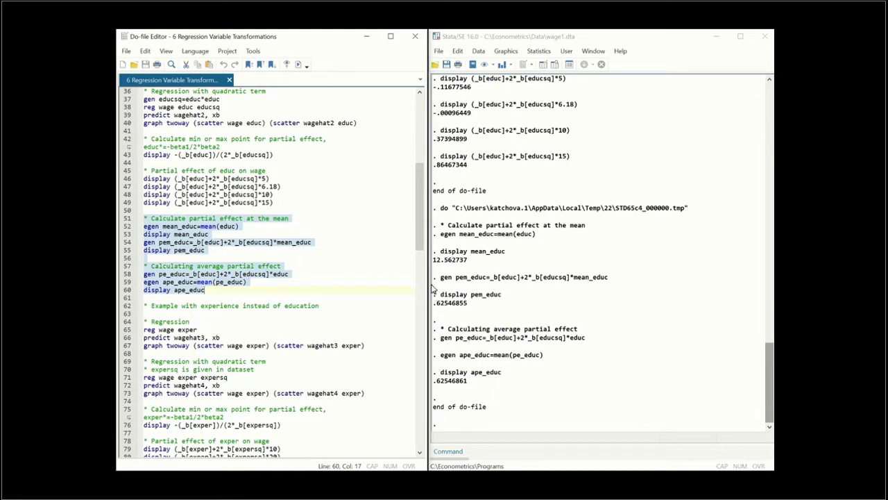
# Run lines 62–67 to regress wage on exper, predict wagehat3 and plot the predictions with wage against exper.
pyautogui.moveTo(420, 254); pyautogui.dragTo(418, 301)
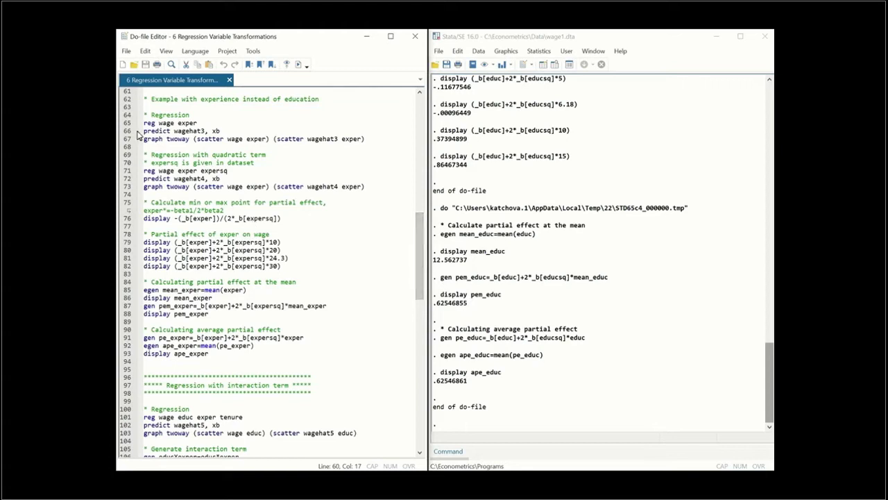
pyautogui.moveTo(145, 102); pyautogui.dragTo(370, 149)
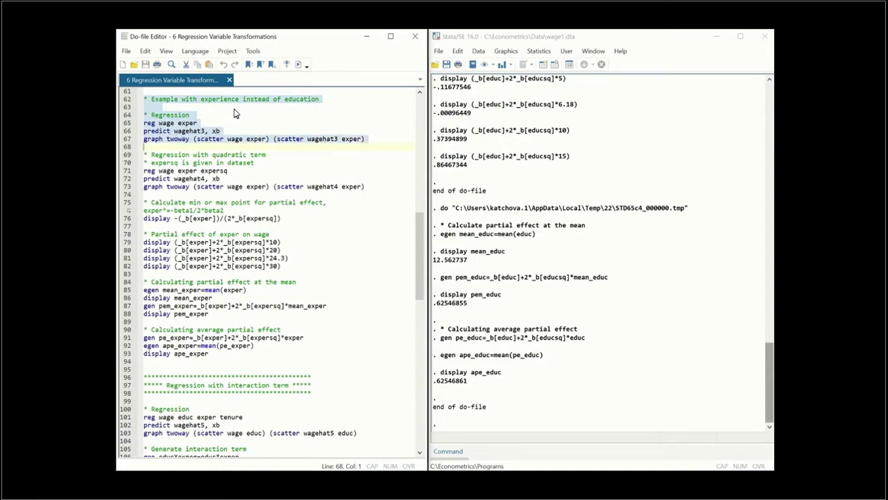
pyautogui.click(300, 64)
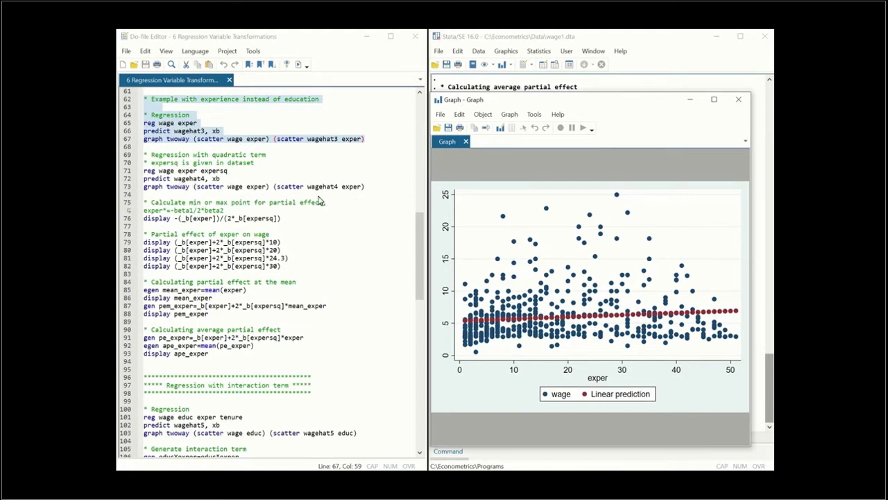
# Run lines 71–73 to regress wage on exper and expersq and plot the wagehat4 predictions, and minimize the graph after viewing it.
pyautogui.moveTo(373, 188); pyautogui.dragTo(142, 171)
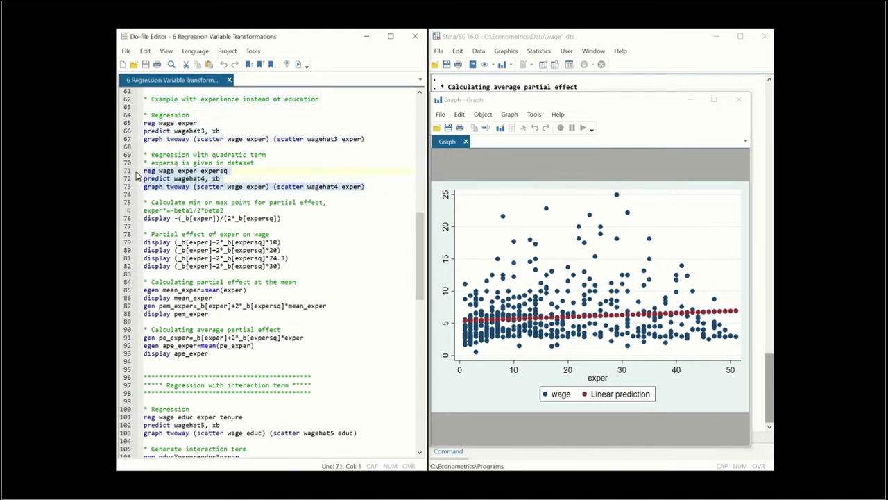
pyautogui.click(298, 63)
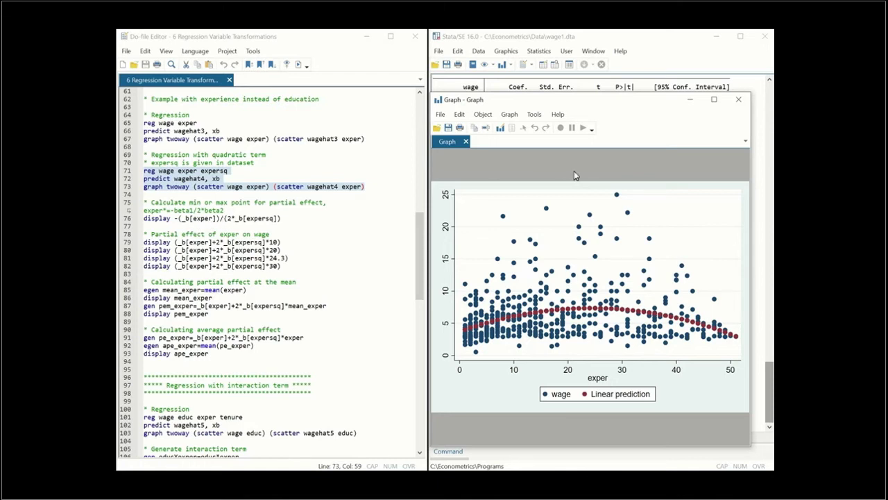
pyautogui.click(689, 102)
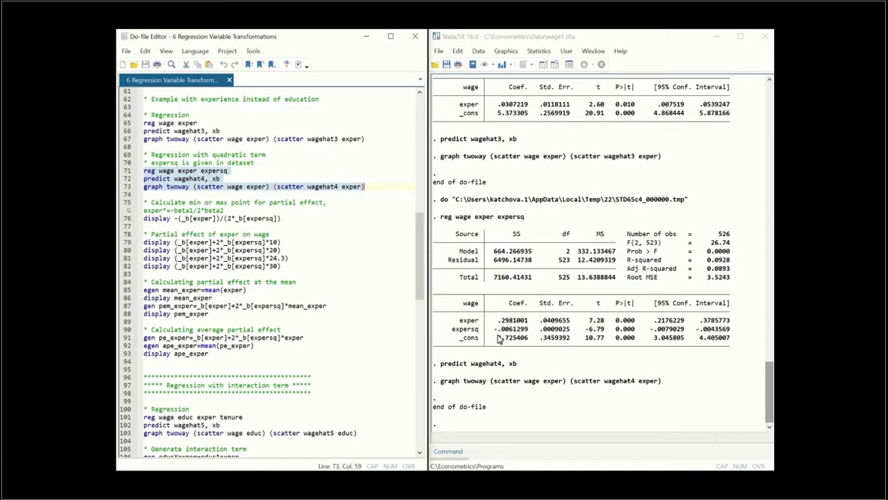
# Run line 76 to calculate the experience level at the minimum or maximum point of the quadratic wage regression.
pyautogui.click(292, 222)
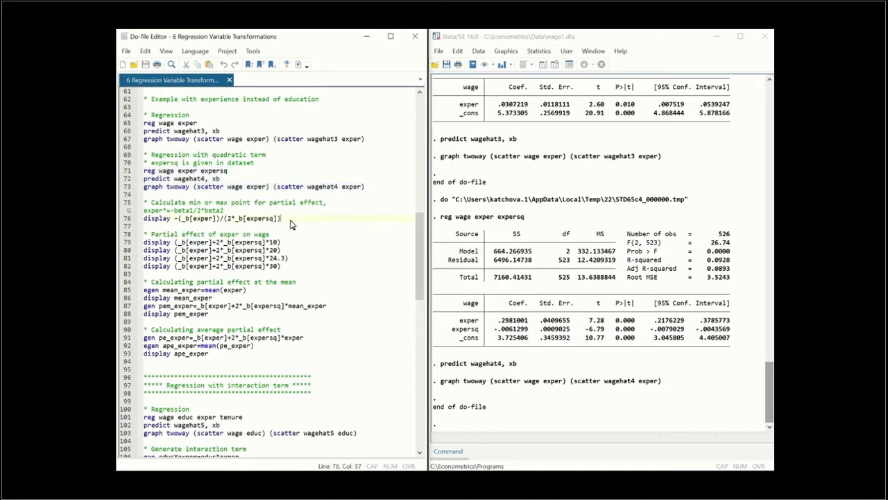
pyautogui.click(124, 220)
pyautogui.click(300, 69)
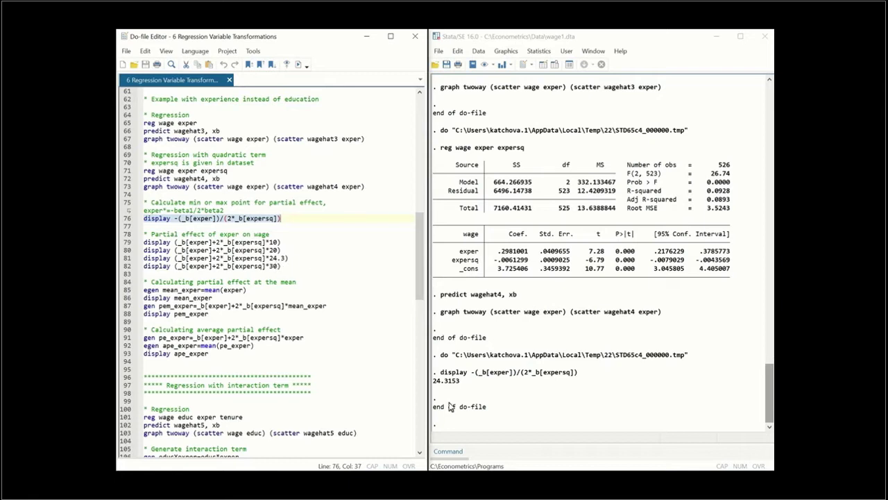
# Run lines 78–93 to calculate the partial effects of exper on wage at 10, 20, 24.3 and 30, at the mean and on average.
pyautogui.moveTo(282, 267); pyautogui.dragTo(154, 229)
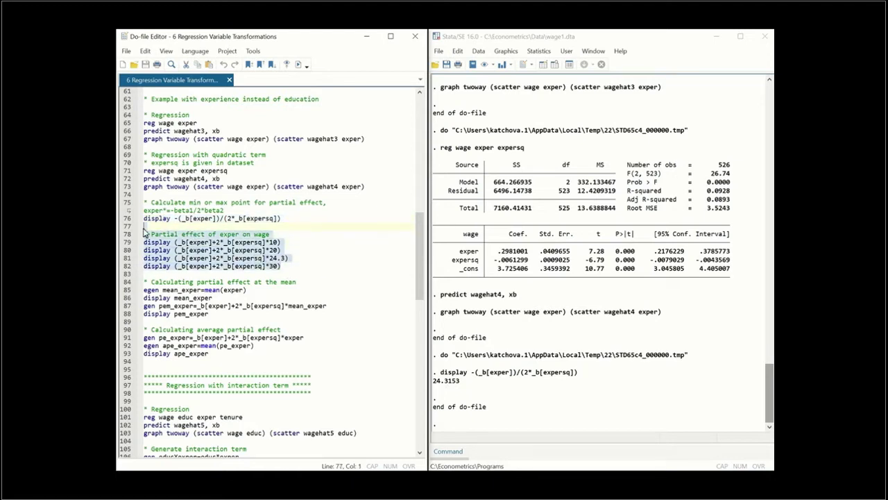
pyautogui.click(301, 64)
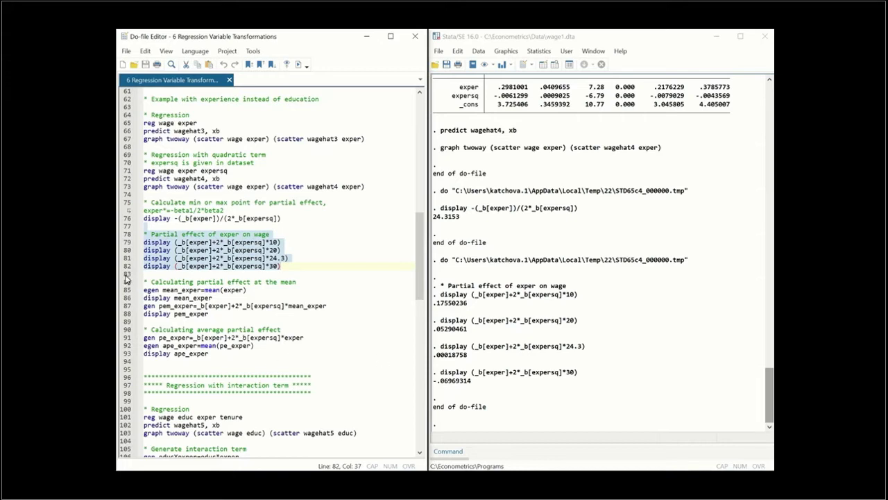
pyautogui.moveTo(144, 282); pyautogui.dragTo(221, 355)
pyautogui.click(298, 64)
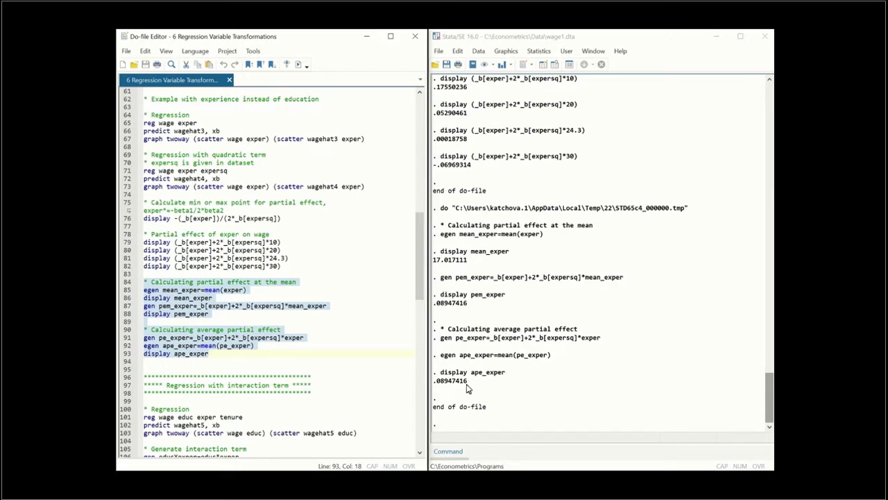
# Run lines 100–102 of the interaction term section to regress wage on educ, exper and tenure and predict wagehat5.
pyautogui.moveTo(420, 280); pyautogui.dragTo(404, 345)
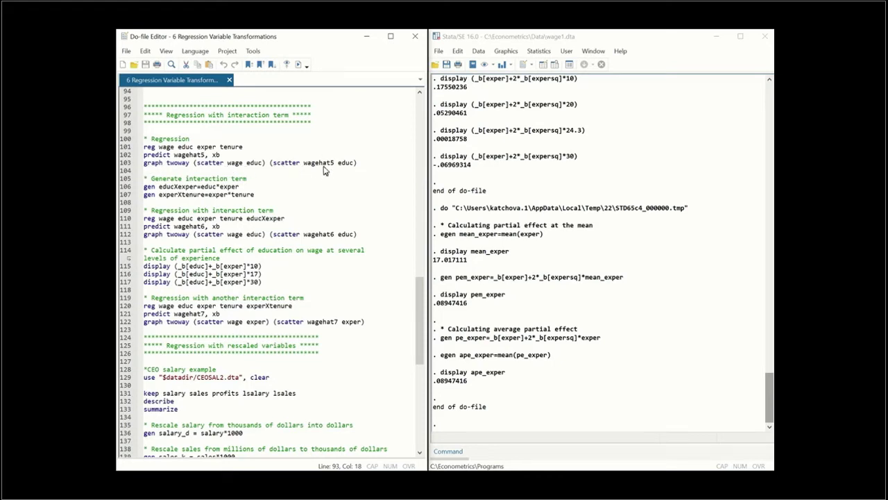
pyautogui.click(230, 157)
pyautogui.moveTo(229, 157); pyautogui.dragTo(144, 139)
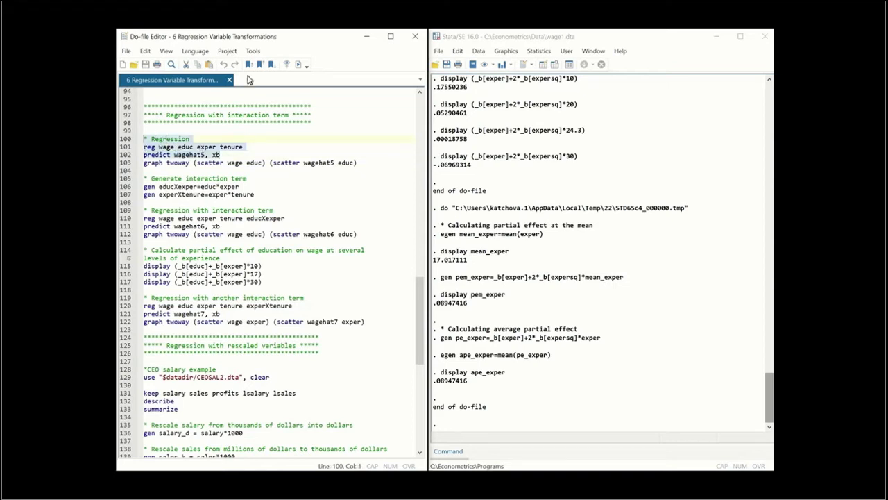
pyautogui.click(299, 65)
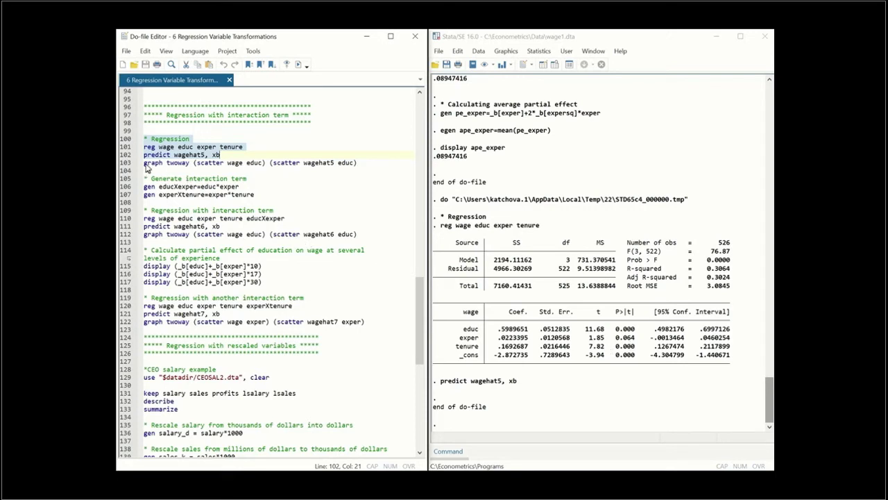
# Run line 103 to plot wage and the wagehat5 predictions against educ, and minimize the graph after viewing it.
pyautogui.moveTo(145, 165); pyautogui.dragTo(351, 173)
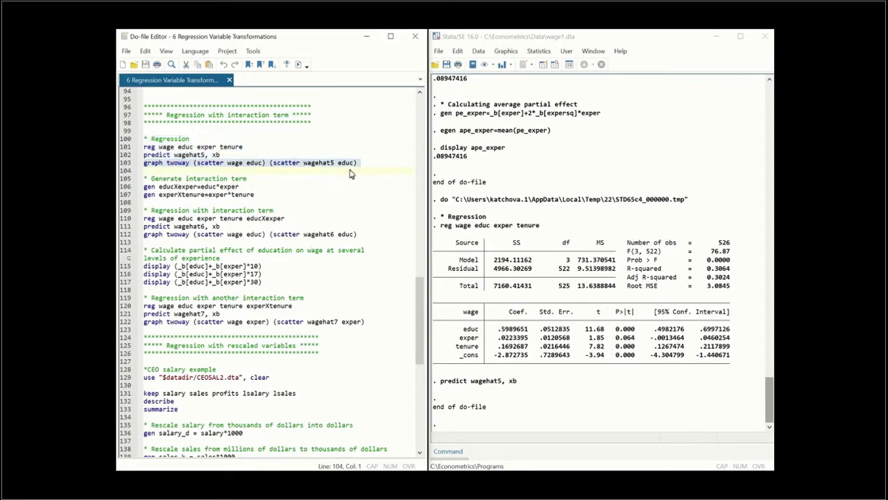
pyautogui.click(299, 64)
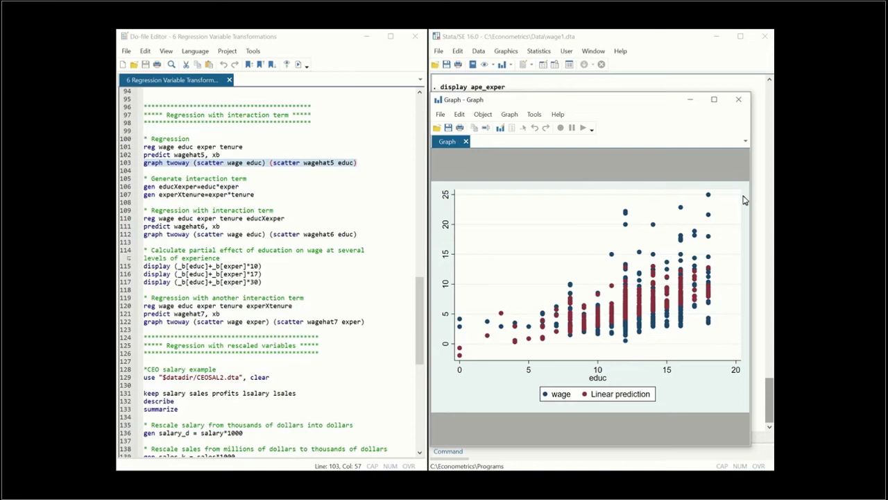
pyautogui.click(694, 103)
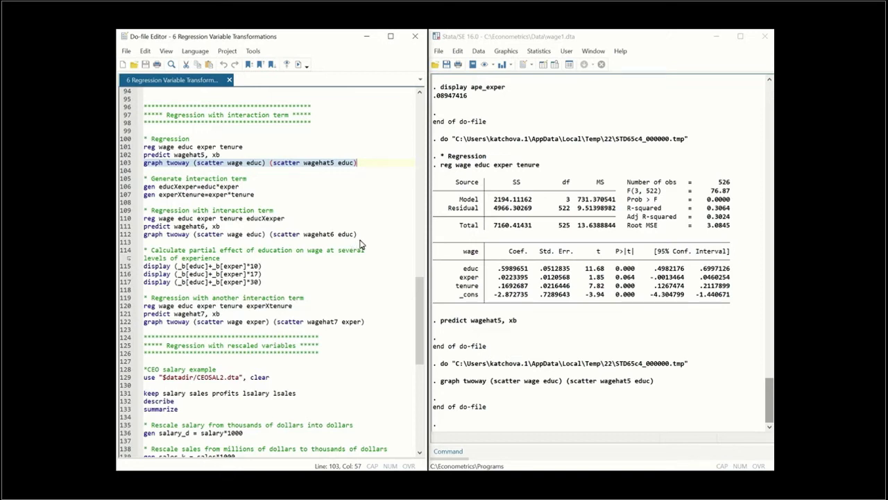
# Run lines 105–111 to generate educXexper and experXtenure, regress wage with the educXexper interaction and predict wagehat6.
pyautogui.moveTo(224, 227); pyautogui.dragTo(143, 181)
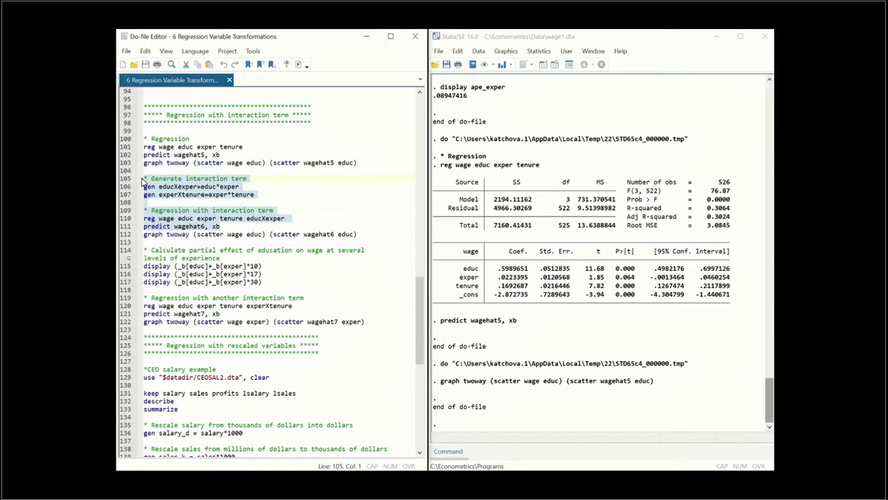
pyautogui.click(300, 65)
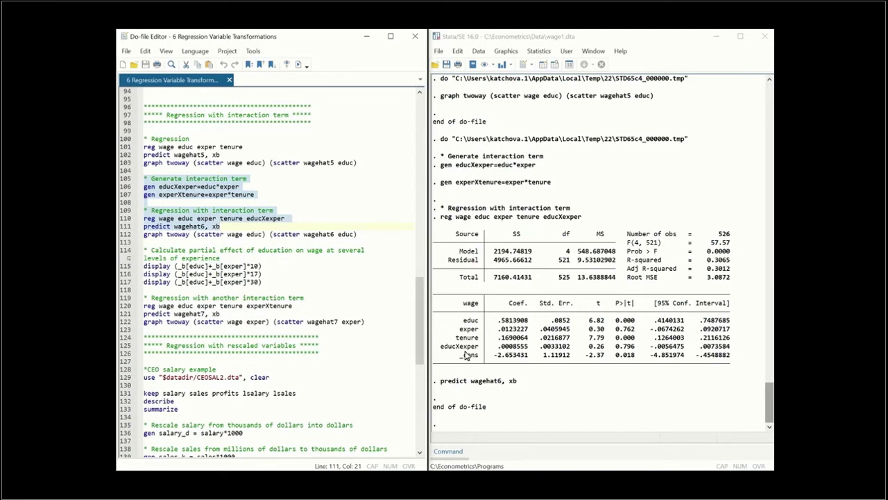
# Run line 112 to plot wage and the wagehat6 predictions against educ, and minimize the graph after viewing it.
pyautogui.click(356, 241)
pyautogui.moveTo(357, 236); pyautogui.dragTo(141, 236)
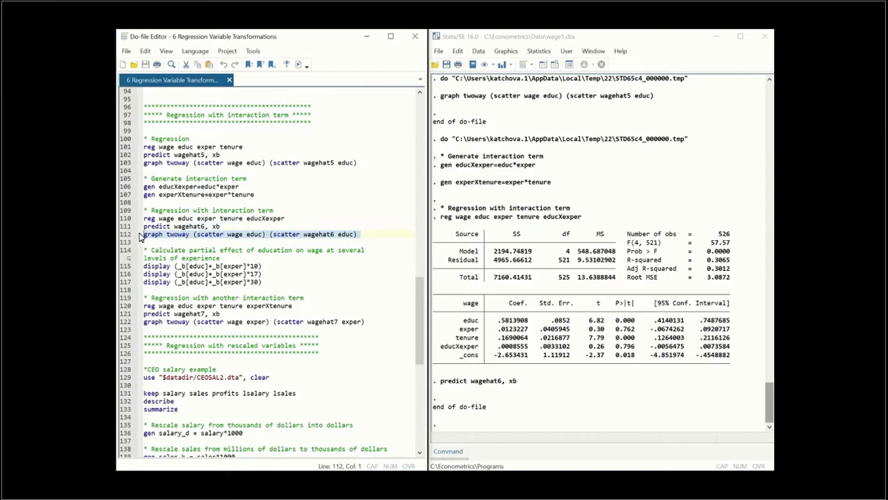
pyautogui.click(298, 64)
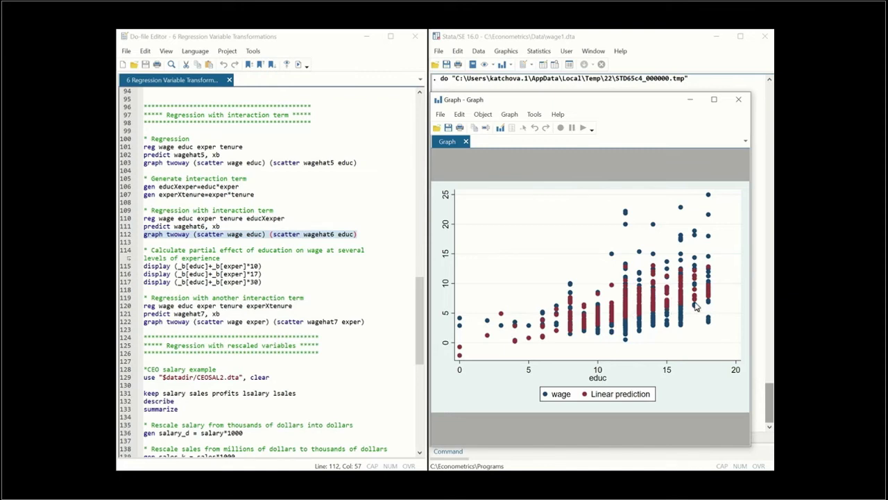
pyautogui.click(690, 99)
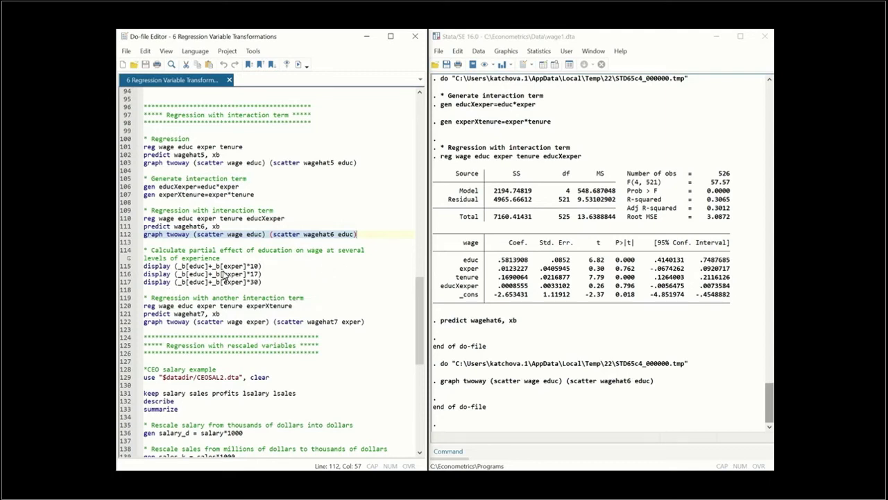
# Run lines 114–117 to calculate the partial effect of education on wage at experience levels 10, 17 and 30.
pyautogui.click(212, 266)
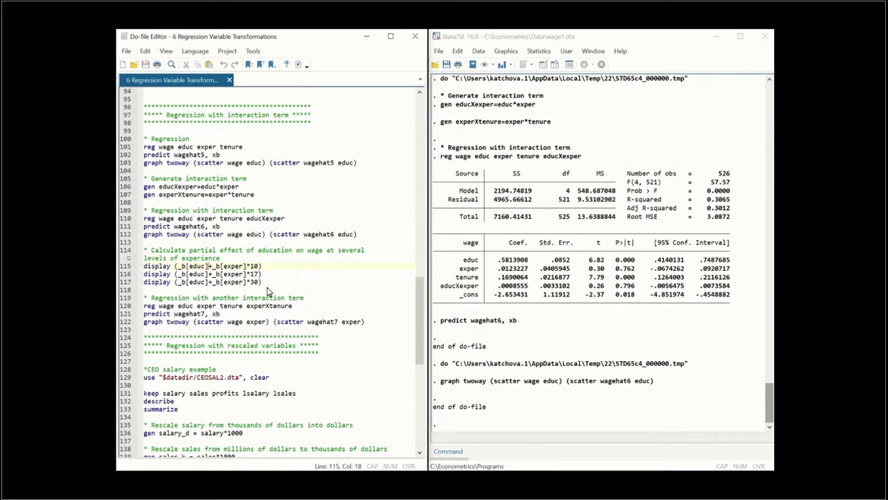
pyautogui.moveTo(277, 285); pyautogui.dragTo(141, 252)
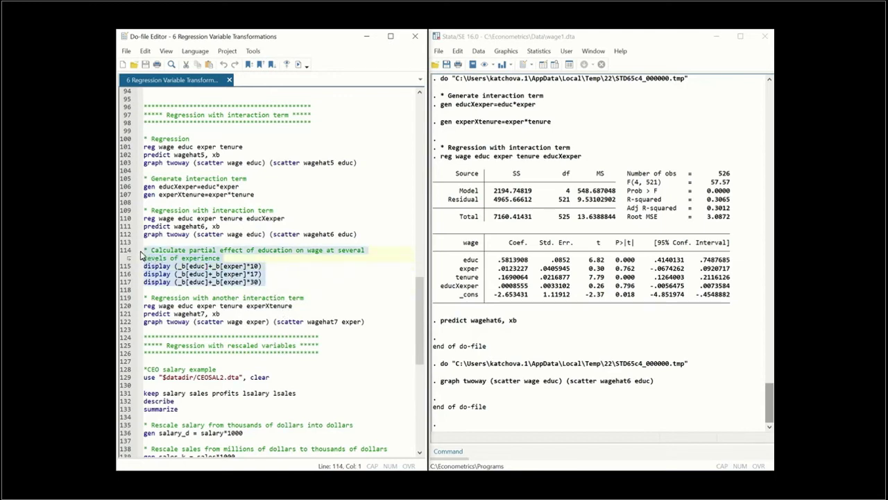
pyautogui.click(296, 66)
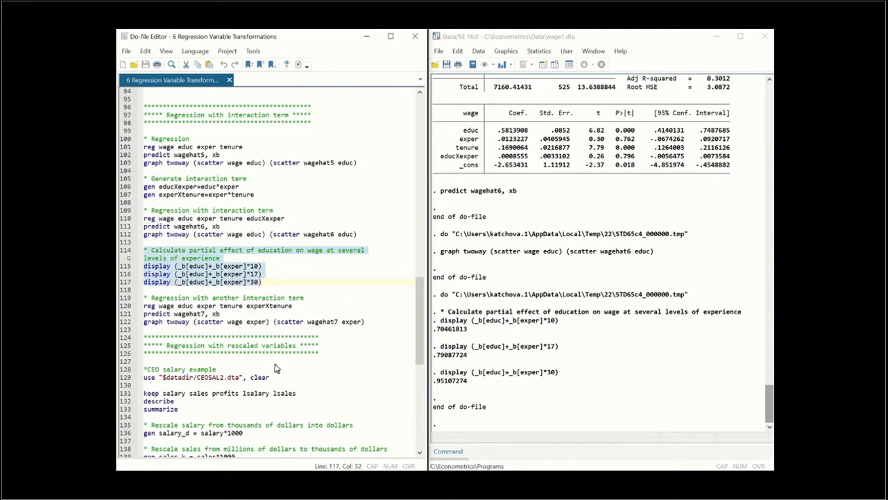
# Run lines 120–121 to regress wage on educ, exper, tenure and experXtenure and predict wagehat7.
pyautogui.moveTo(145, 305); pyautogui.dragTo(302, 314)
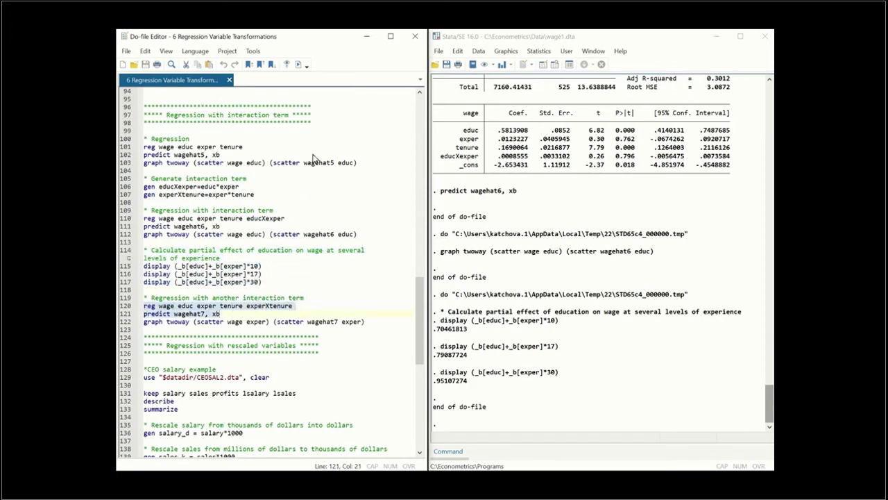
pyautogui.click(297, 68)
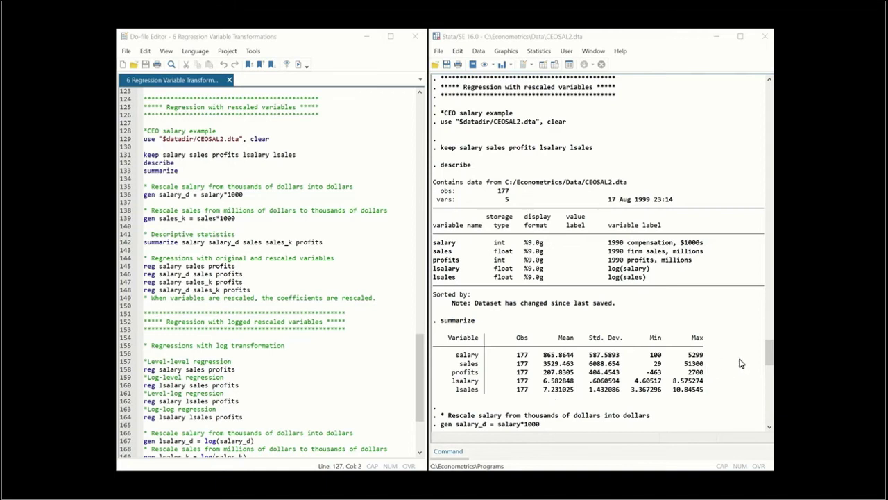
# Examine the CEO salary output, comparing descriptive statistics and the four regressions with original and rescaled salary and sales.
pyautogui.moveTo(767, 359); pyautogui.dragTo(762, 375)
pyautogui.scroll(-1, 762, 374)
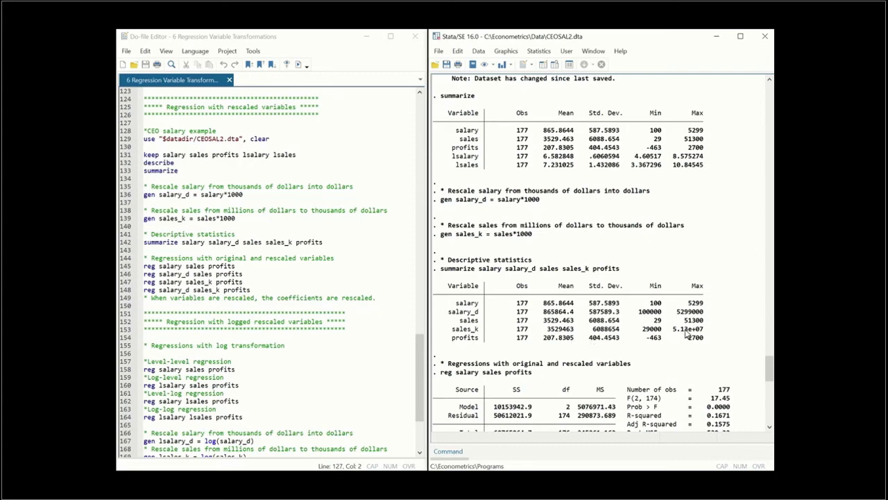
pyautogui.moveTo(769, 378); pyautogui.dragTo(767, 396)
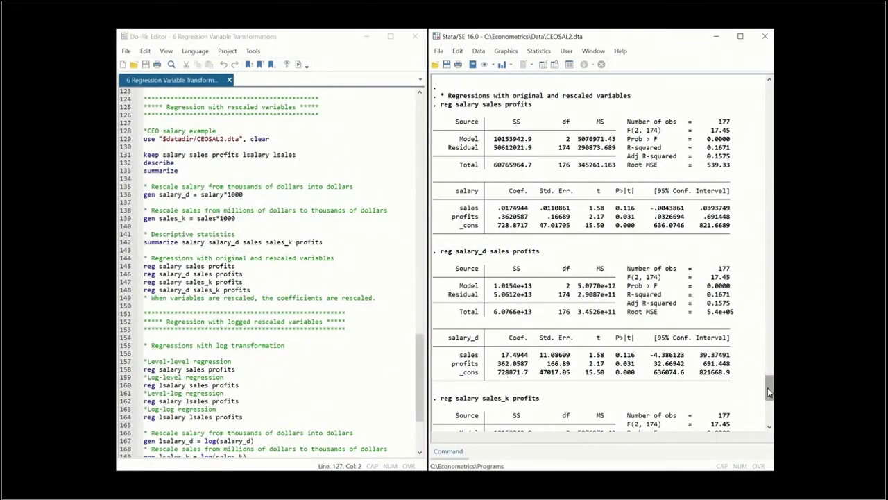
pyautogui.moveTo(769, 392); pyautogui.dragTo(769, 400)
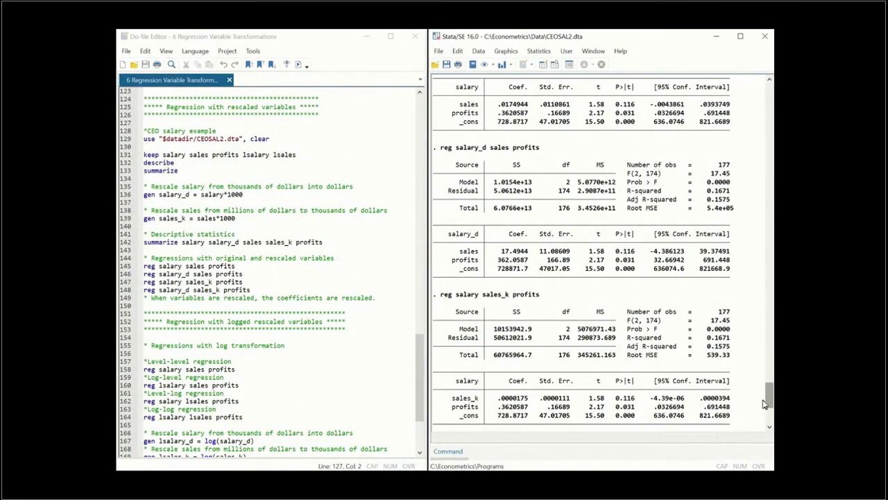
pyautogui.moveTo(763, 402); pyautogui.dragTo(765, 416)
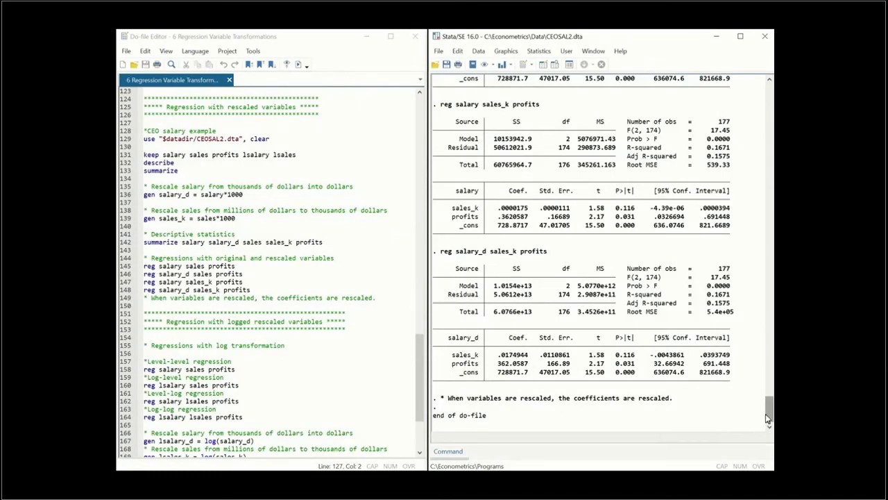
pyautogui.scroll(1, 768, 419)
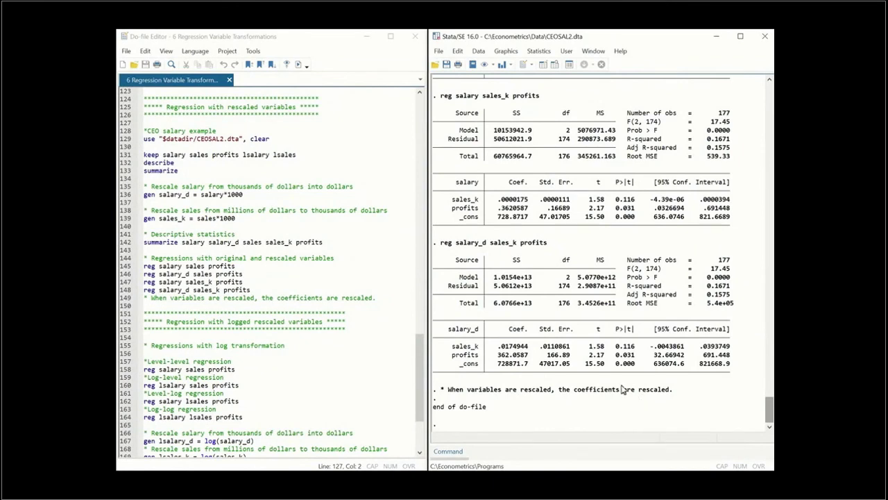
# Run lines 151–179, the whole section on regressions with logged and rescaled logged variables.
pyautogui.click(422, 395)
pyautogui.moveTo(421, 394); pyautogui.dragTo(409, 424)
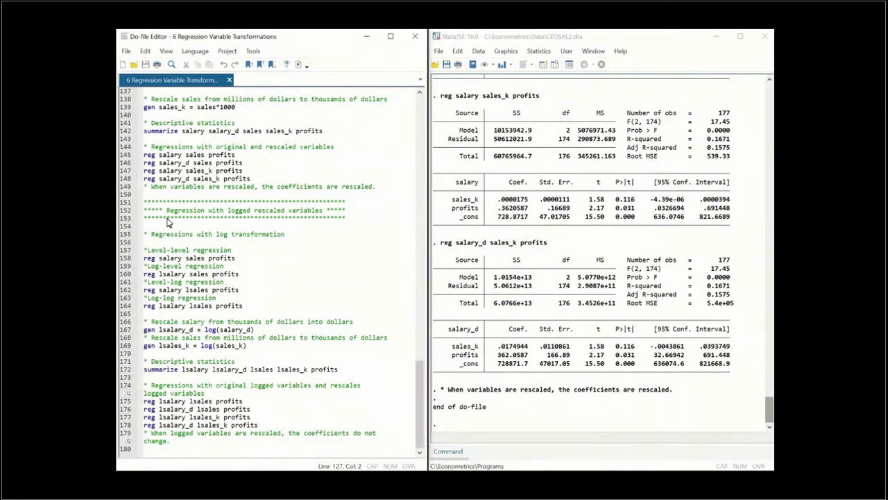
pyautogui.moveTo(144, 203); pyautogui.dragTo(229, 450)
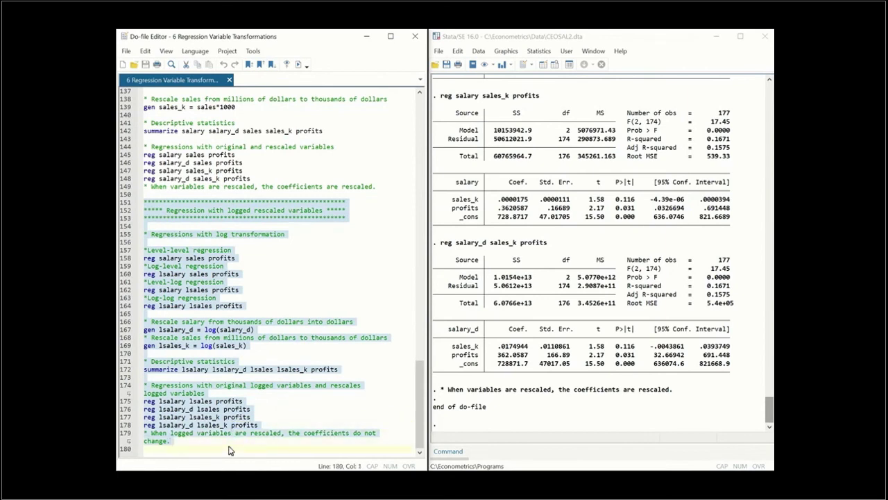
pyautogui.click(299, 66)
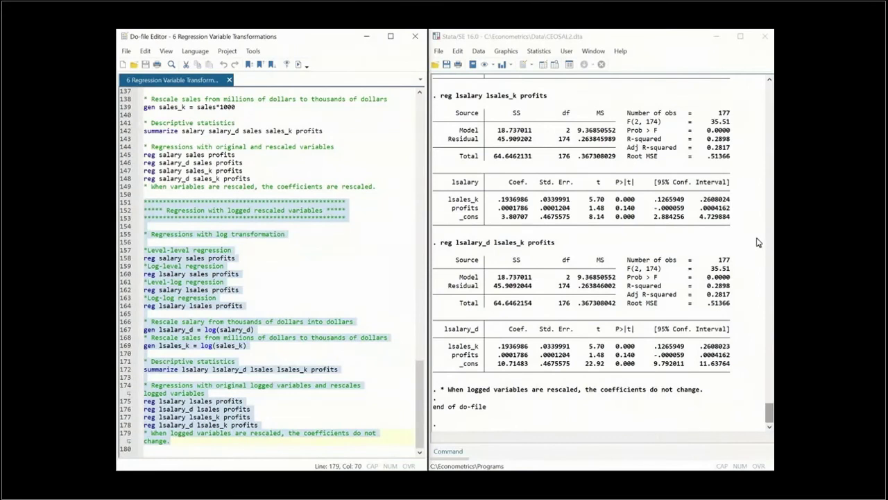
# Examine the level-level, log-level, level-log and log-log results, and compare coefficients across the regressions with rescaled logged salary and sales.
pyautogui.click(769, 196)
pyautogui.click(769, 197)
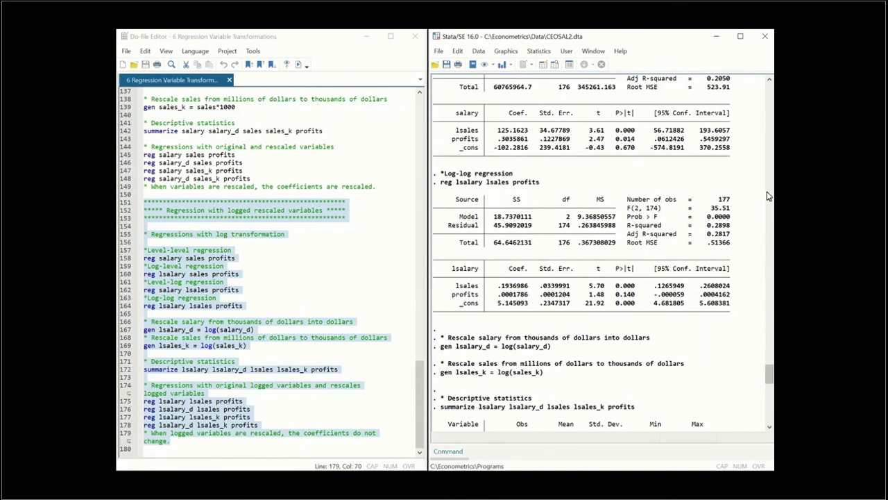
pyautogui.click(769, 196)
pyautogui.click(769, 197)
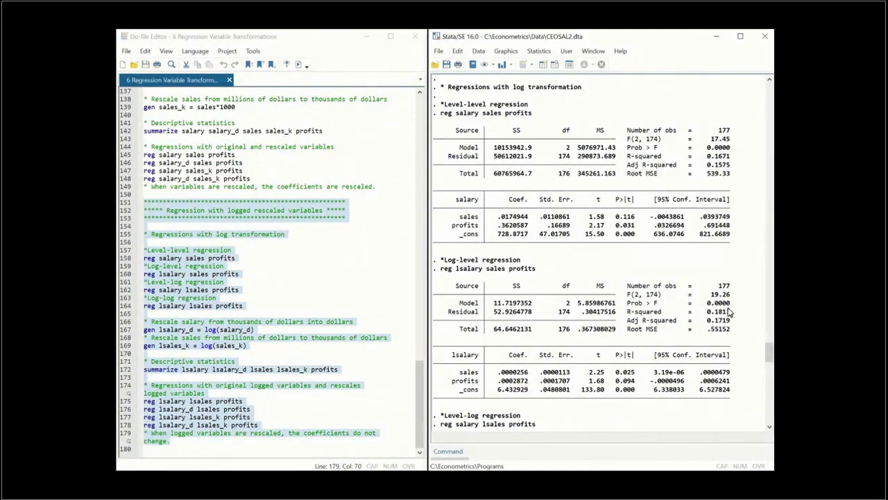
pyautogui.moveTo(768, 357); pyautogui.dragTo(769, 370)
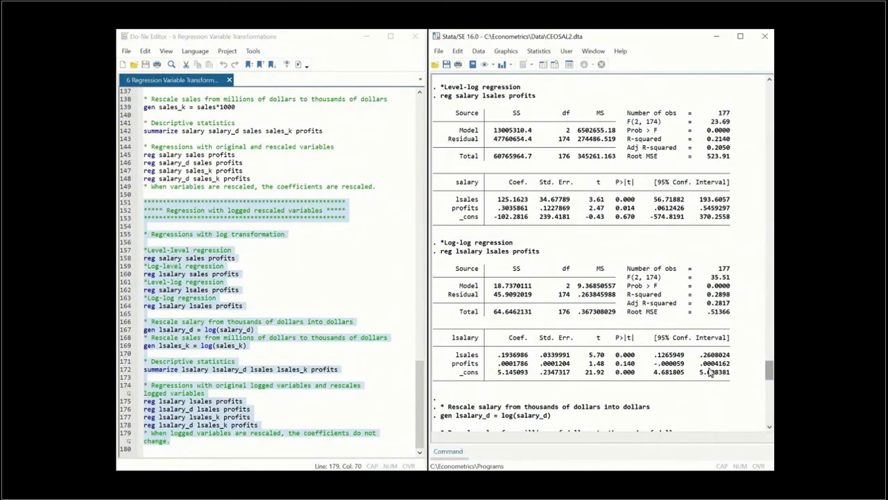
pyautogui.moveTo(767, 375); pyautogui.dragTo(764, 388)
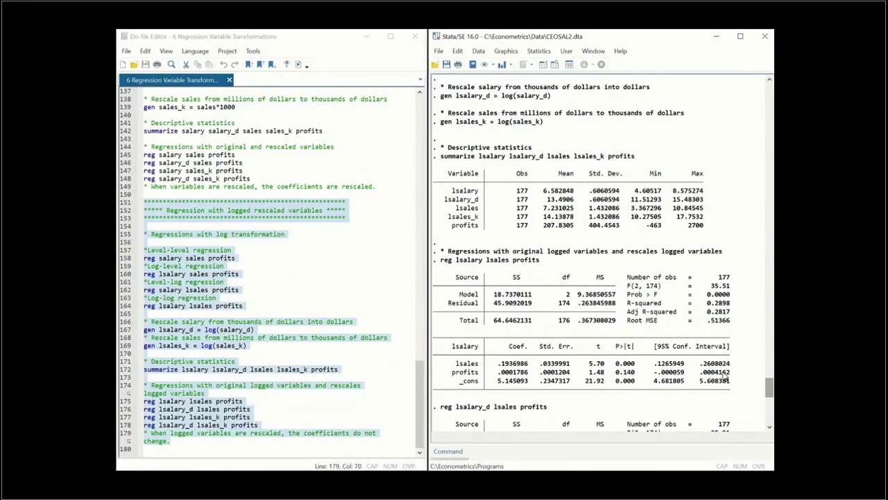
pyautogui.moveTo(769, 390); pyautogui.dragTo(769, 397)
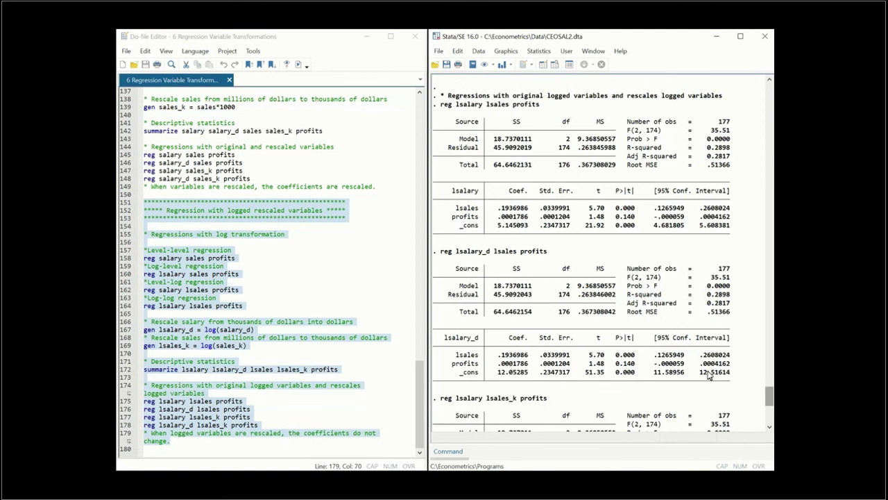
pyautogui.moveTo(767, 402); pyautogui.dragTo(763, 408)
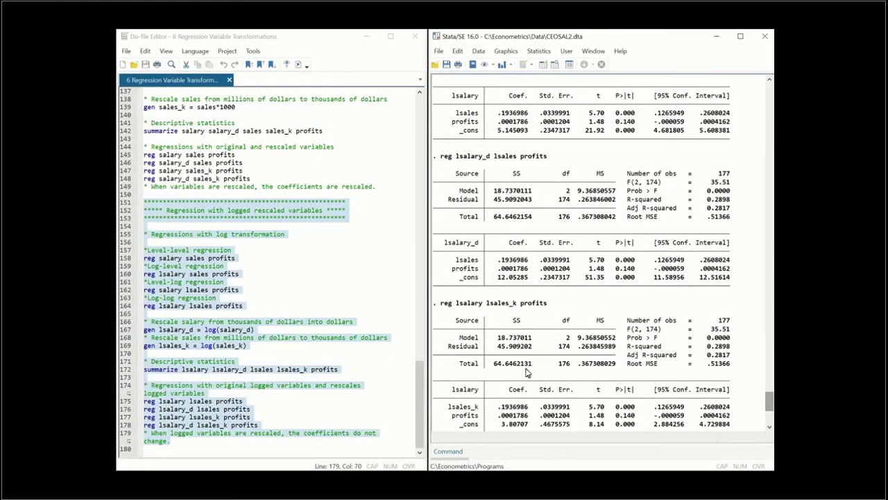
pyautogui.moveTo(769, 397); pyautogui.dragTo(766, 411)
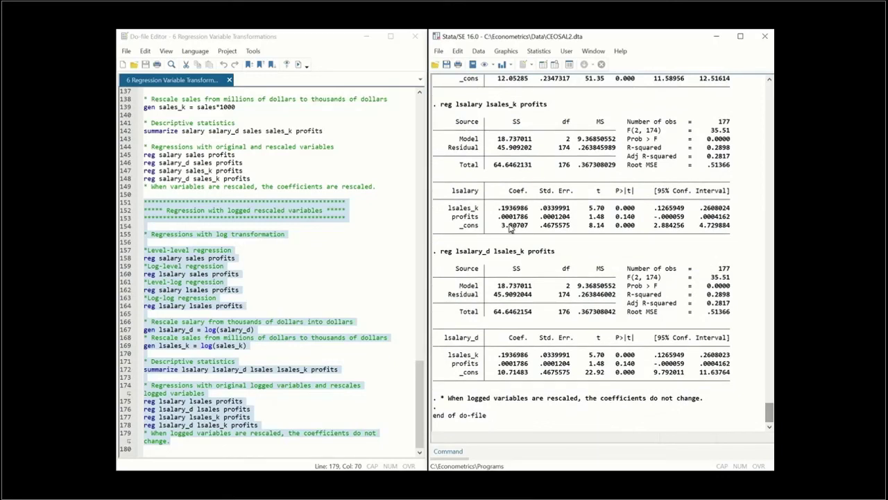